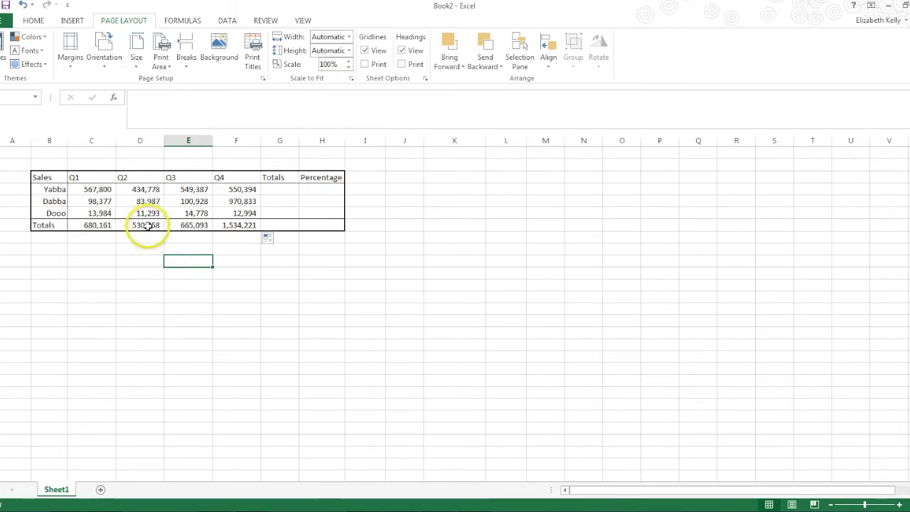
Step: Examine the SUM formulas in the quarterly totals cells C7 through F7
left_click(97, 223)
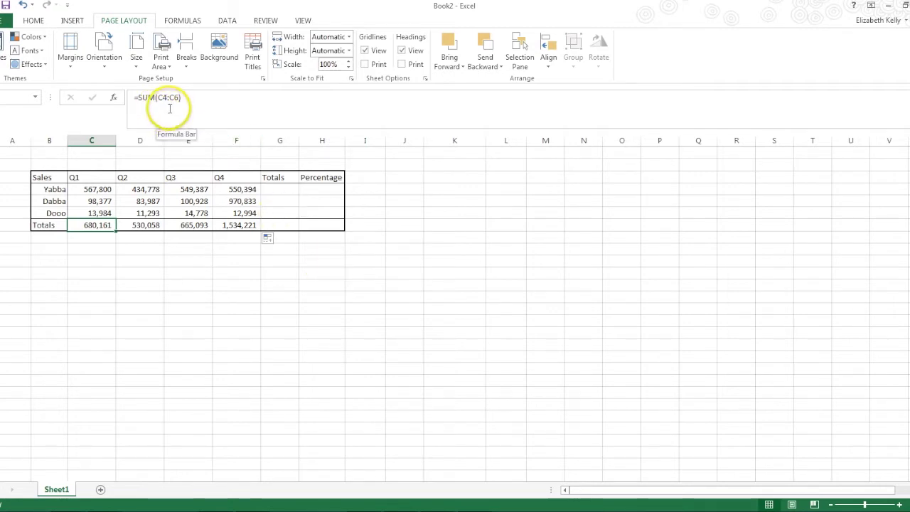
key("Right")
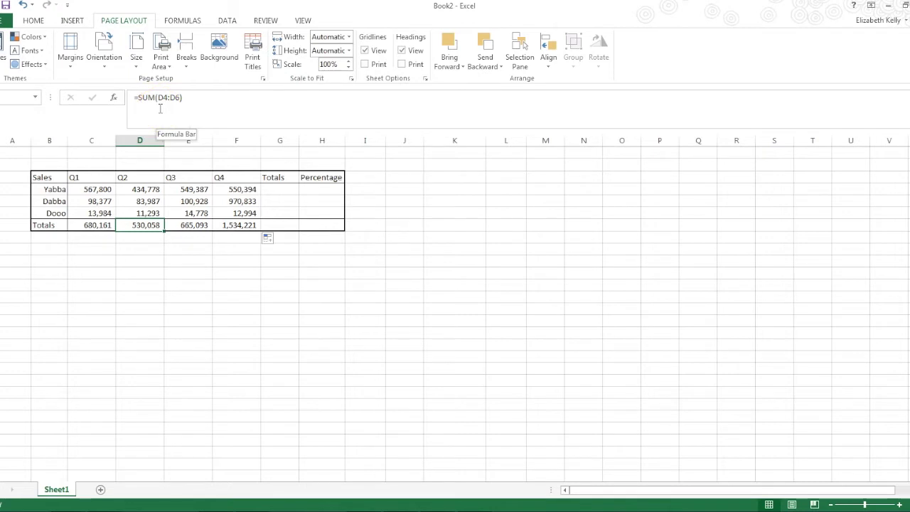
left_click(99, 227)
key("Right")
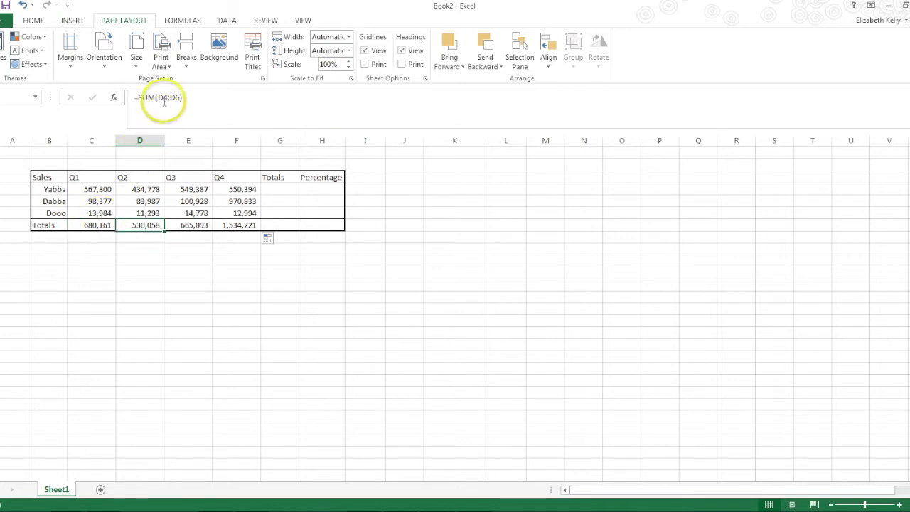
key("Right")
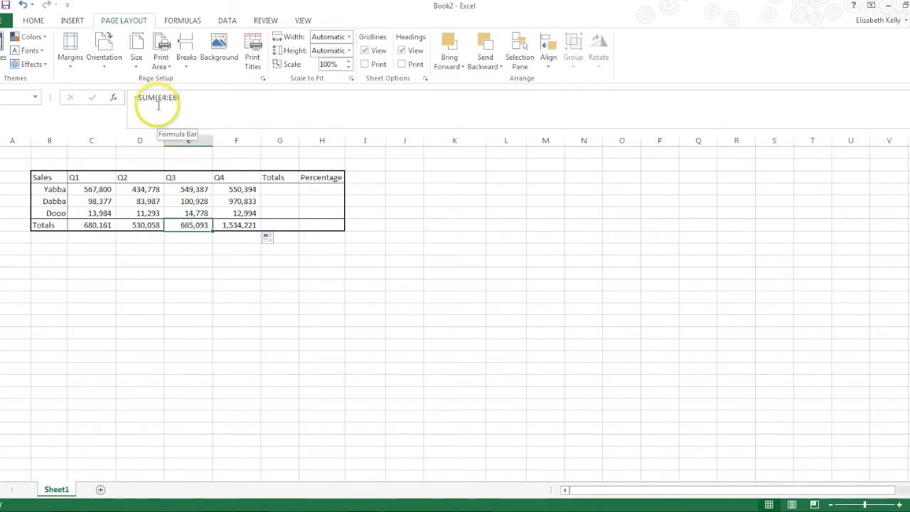
key("Right")
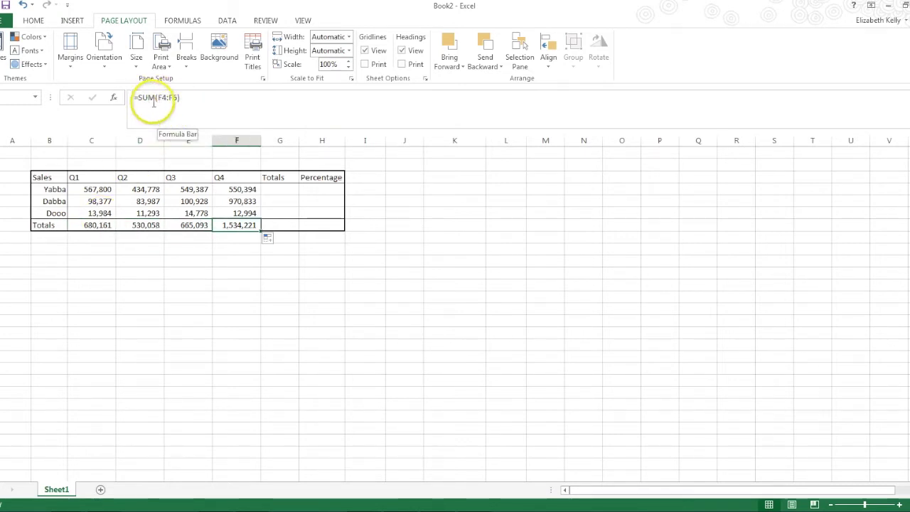
left_click(312, 250)
Step: Total the Yabba row in G4 with =SUM(C4:F4) and fill the formula down through G7
left_click(282, 188)
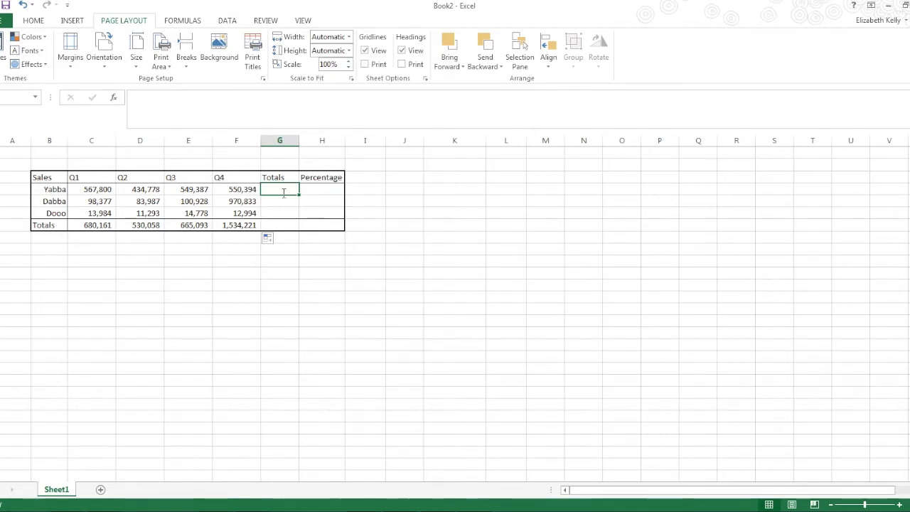
type("=sum(")
left_click_drag(97, 187, 244, 189)
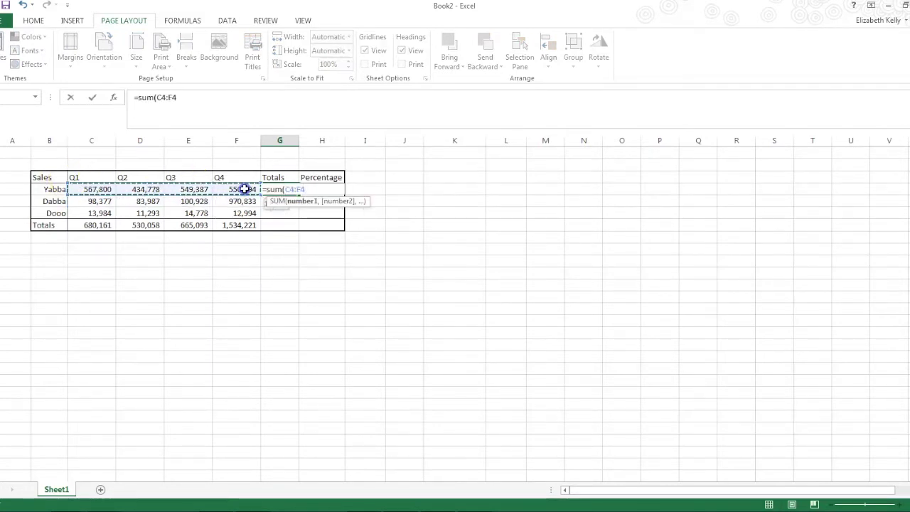
key("Return")
left_click(298, 189)
left_click_drag(305, 193, 305, 229)
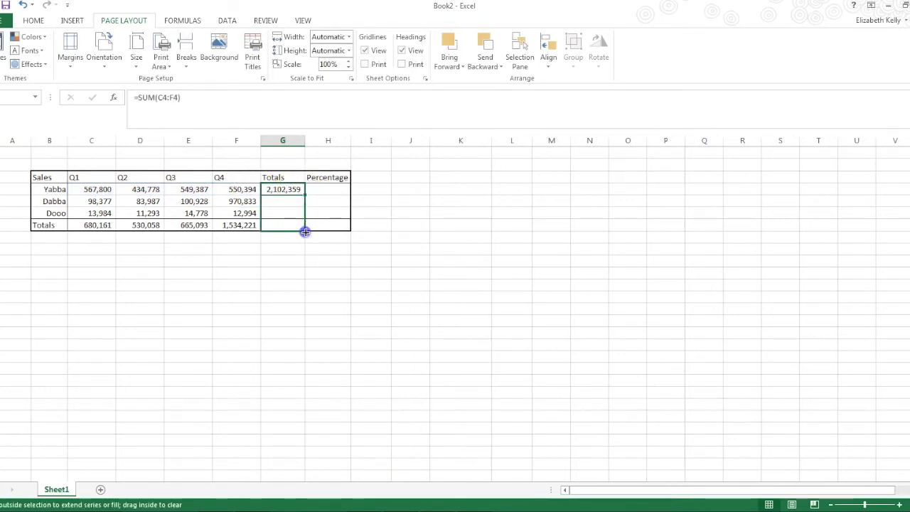
left_click_drag(304, 231, 306, 232)
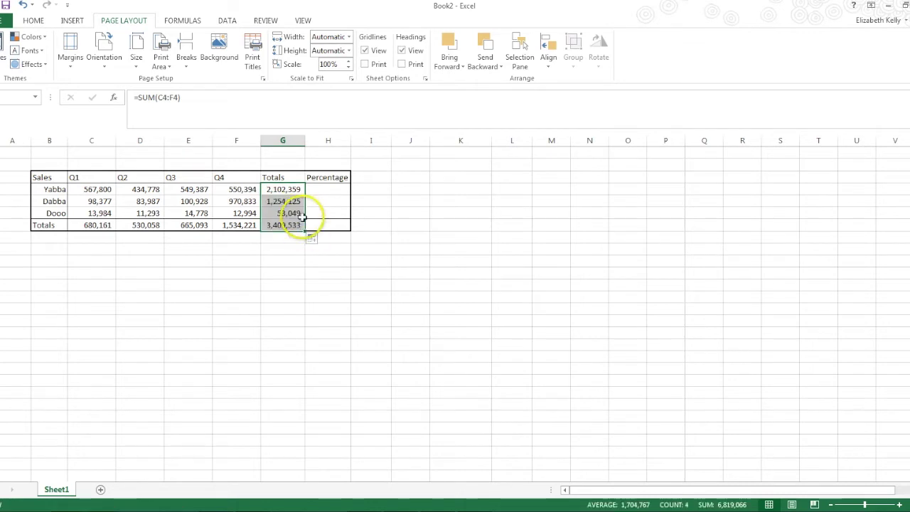
Step: Examine how the cell references change in the row total formulas from G4 through G7
left_click(292, 191)
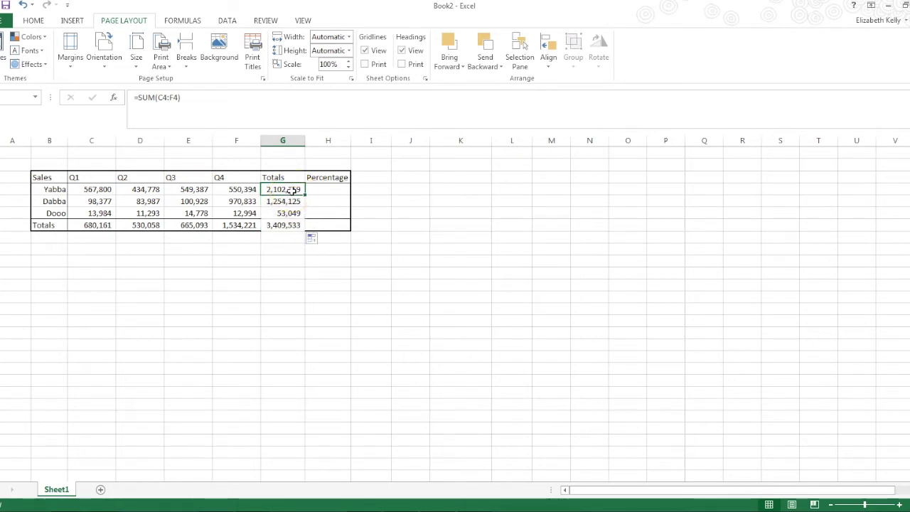
left_click(175, 104)
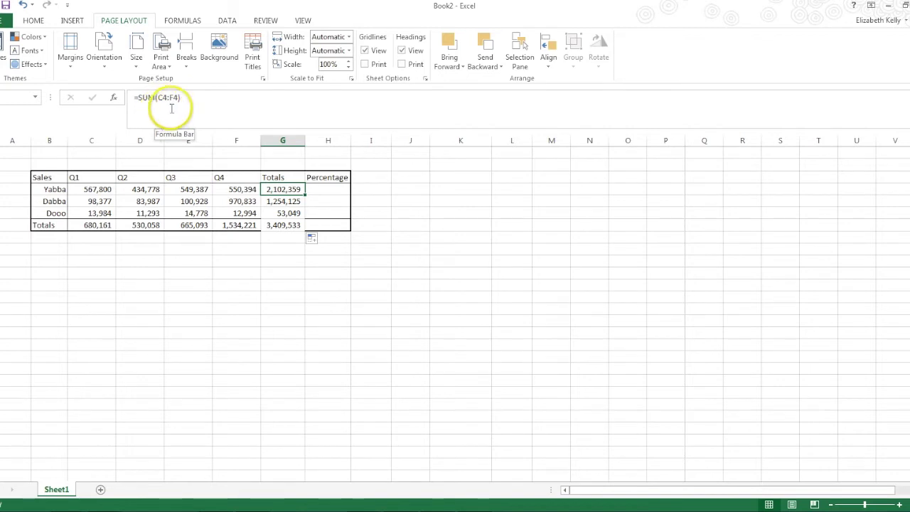
left_click(273, 202)
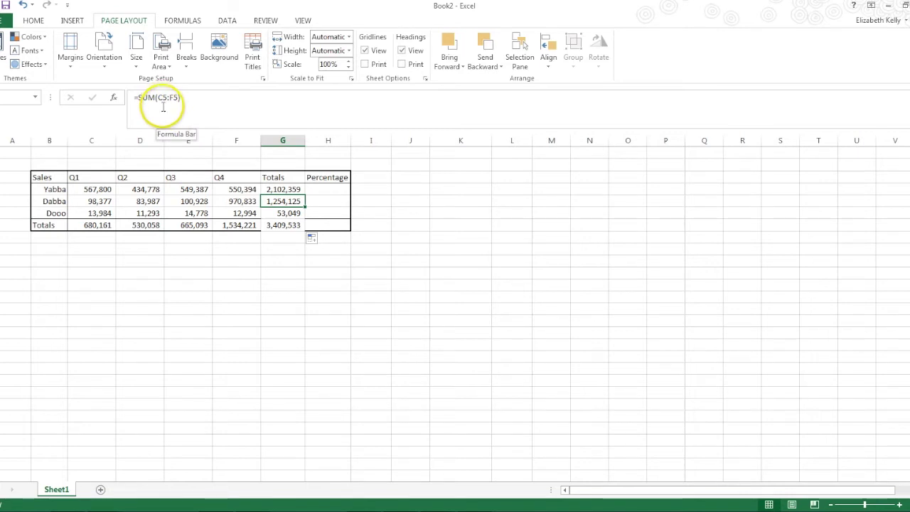
key("Down")
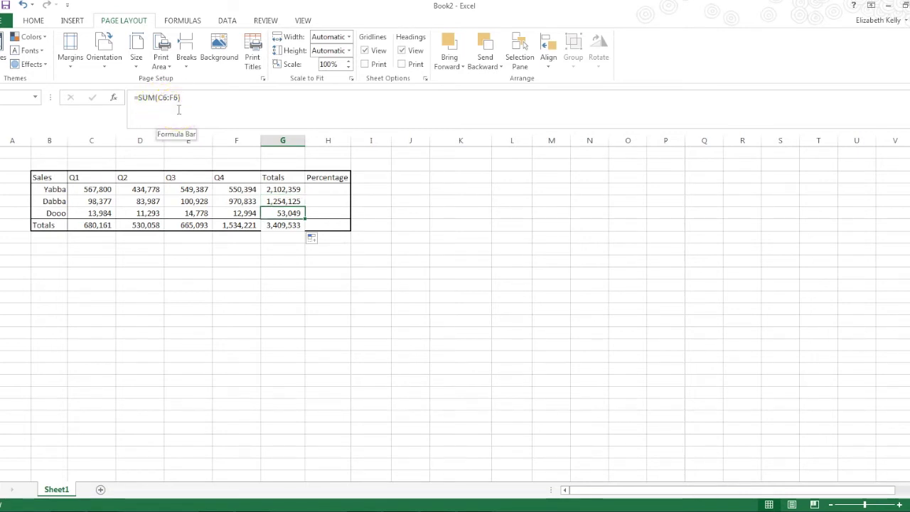
key("Down")
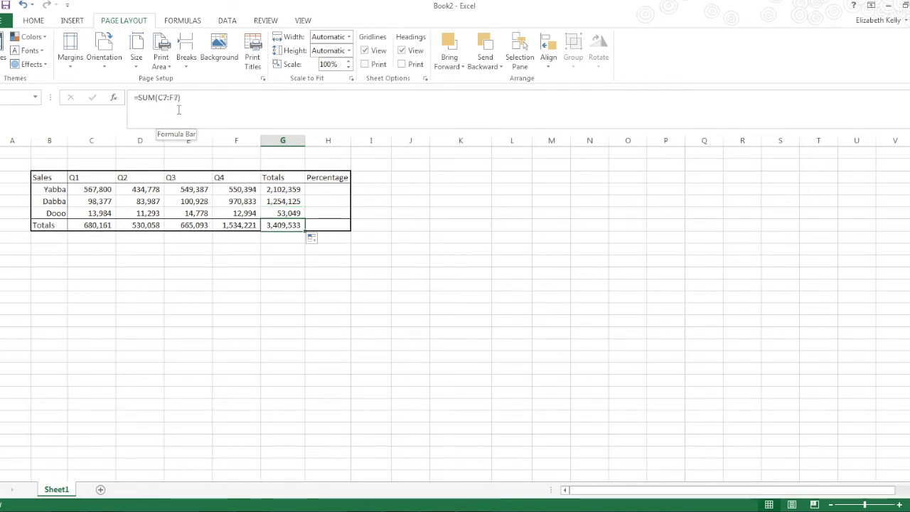
Step: Apply a bottom border to the Totals and Percentage cells of the Dooo row, G6:H6
left_click_drag(309, 210, 269, 213)
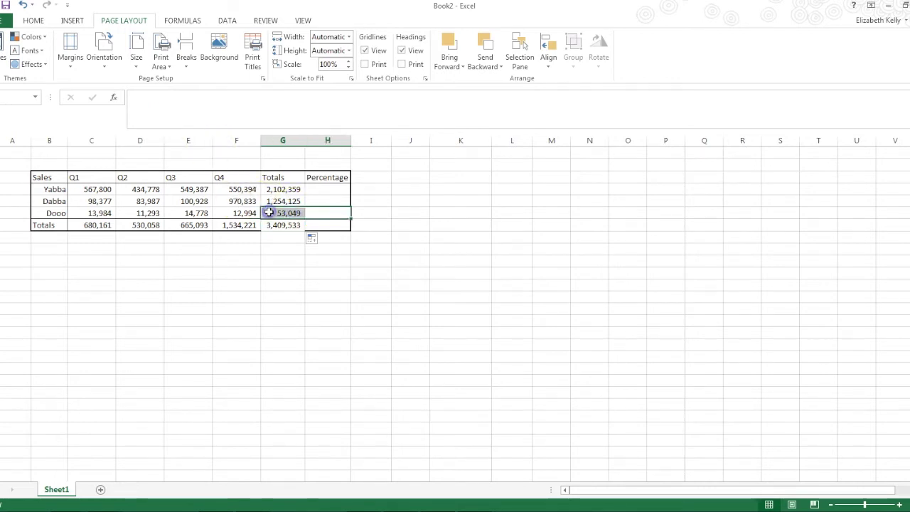
left_click(32, 22)
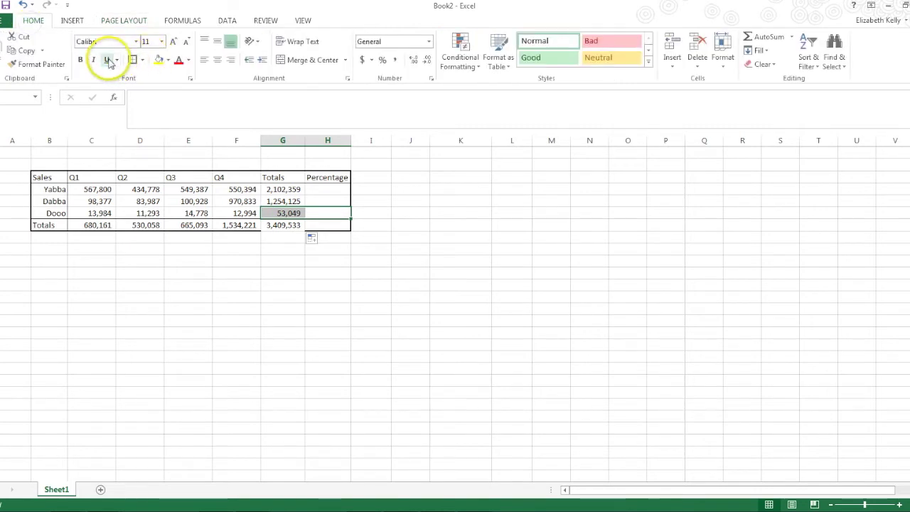
left_click(141, 61)
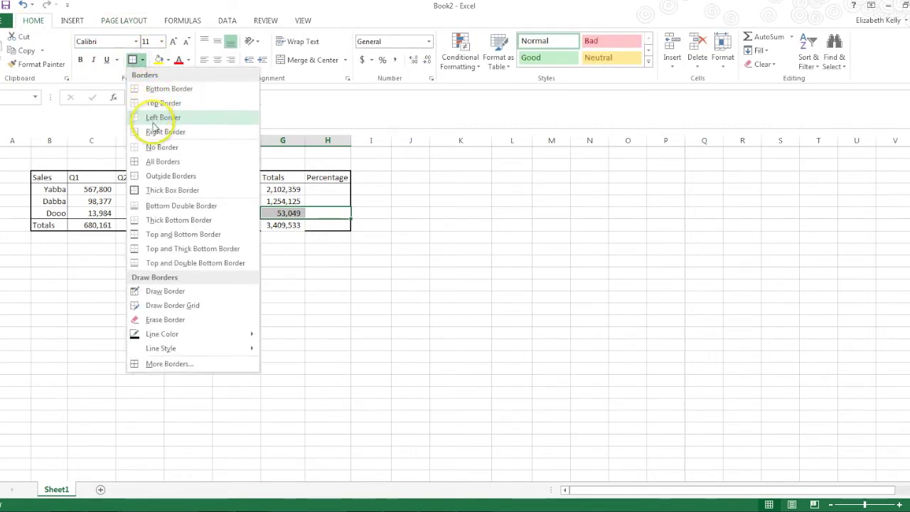
left_click(157, 90)
left_click(452, 255)
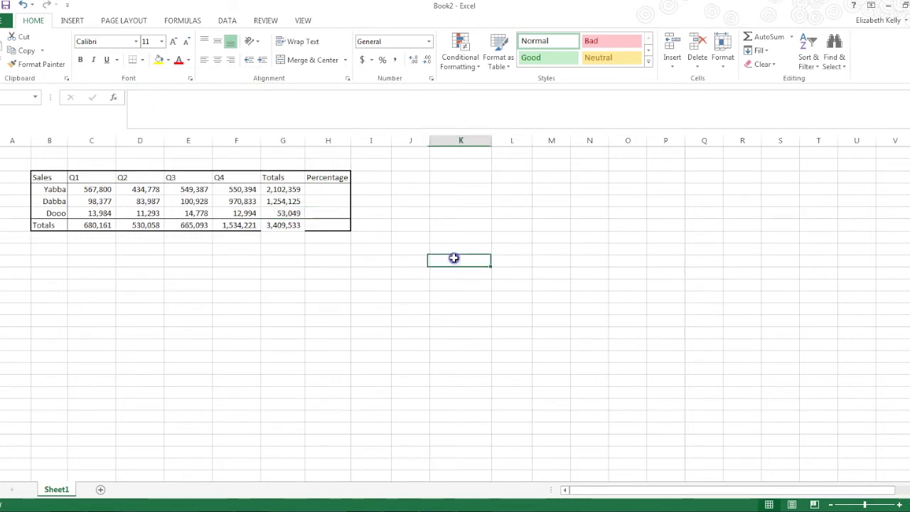
Step: Apply a thick box border around the whole sales table, B3:H7
left_click(314, 226)
left_click_drag(324, 225, 37, 178)
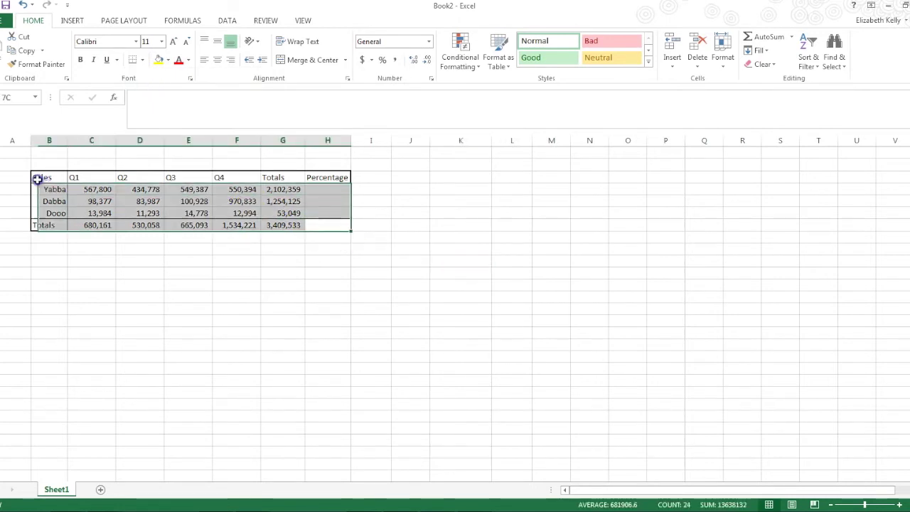
left_click(143, 61)
left_click(167, 189)
left_click(415, 210)
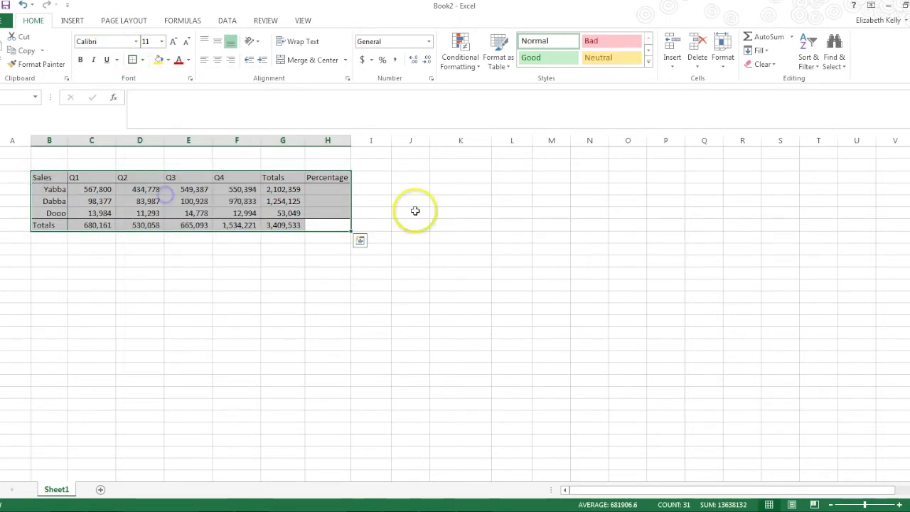
Step: Calculate Yabba's share of total sales in H4 with =G4/G7 and format the cell as a percentage
left_click(331, 189)
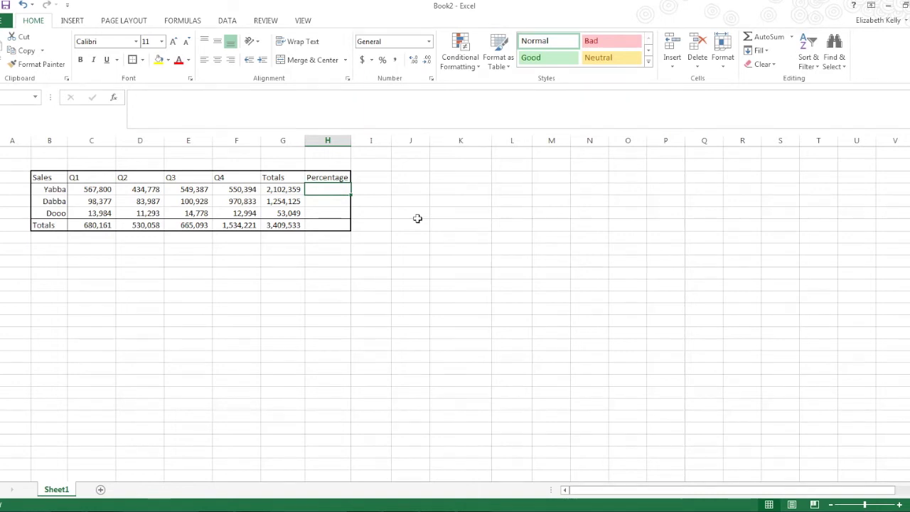
type("=")
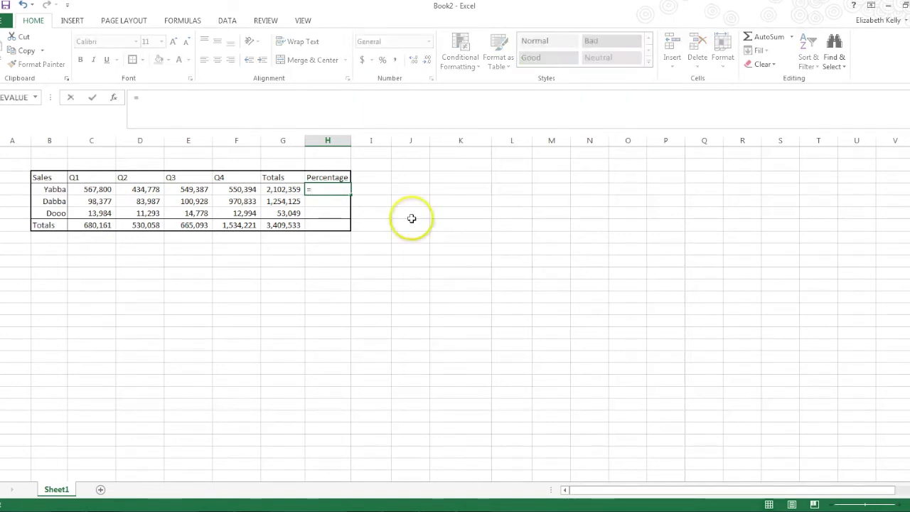
left_click(288, 189)
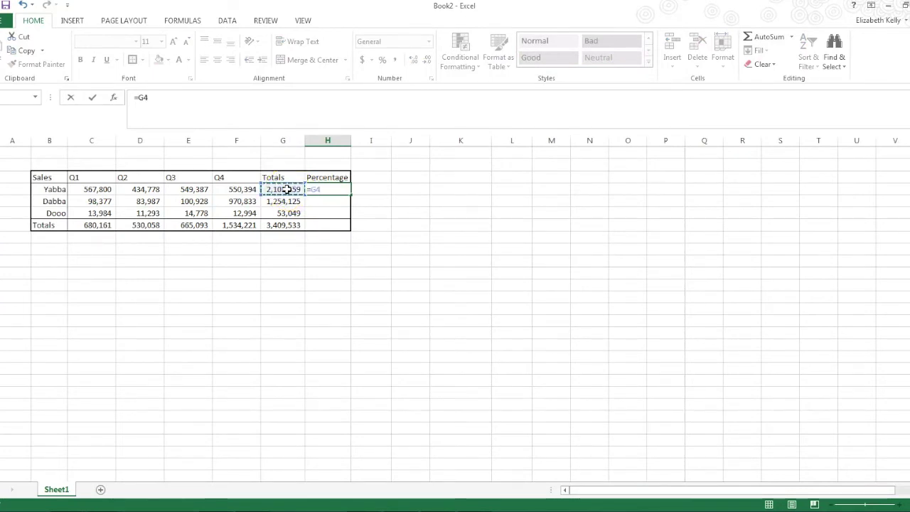
left_click(288, 225)
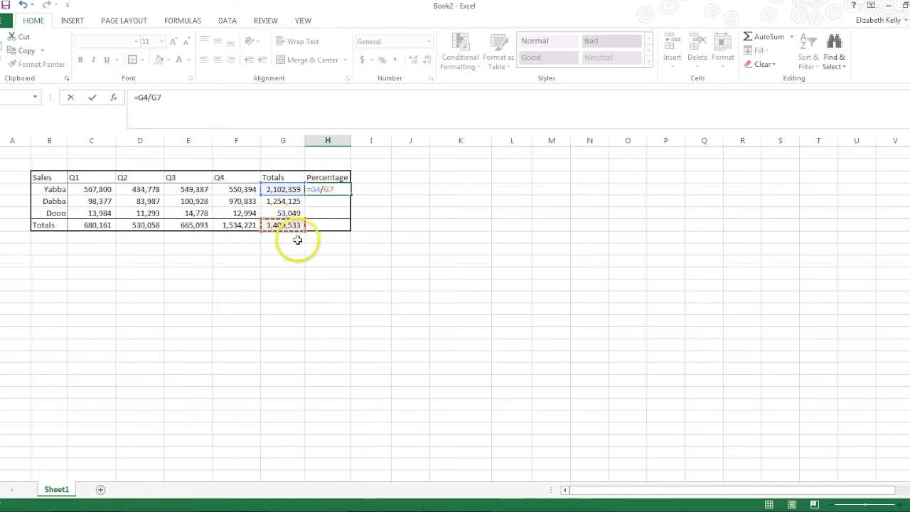
key("Return")
left_click(342, 187)
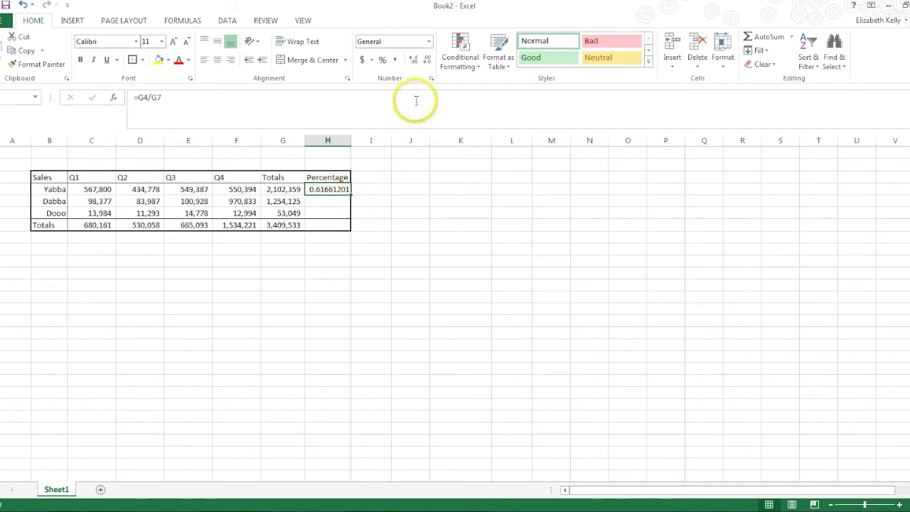
left_click(383, 63)
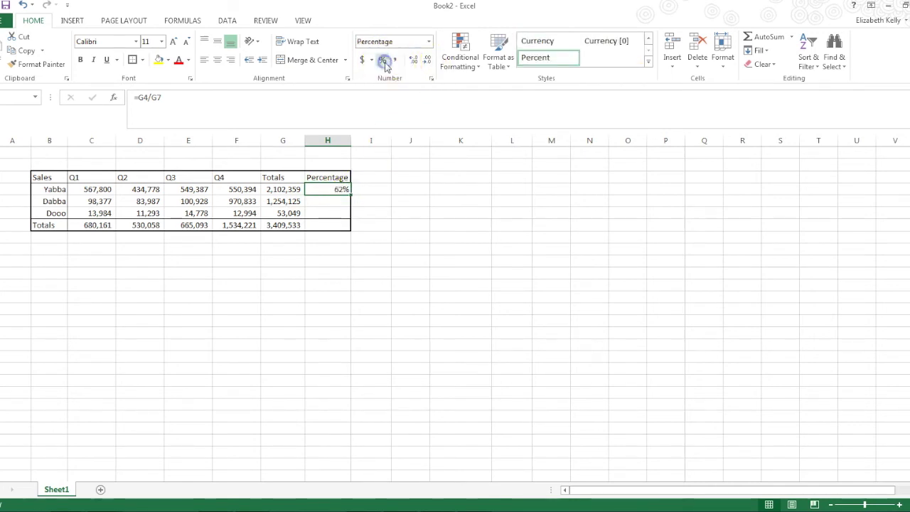
Step: Try to fill the relative percentage formula from H4 into H5 and compare the references in both cells
left_click_drag(350, 192, 352, 207)
left_click(337, 203)
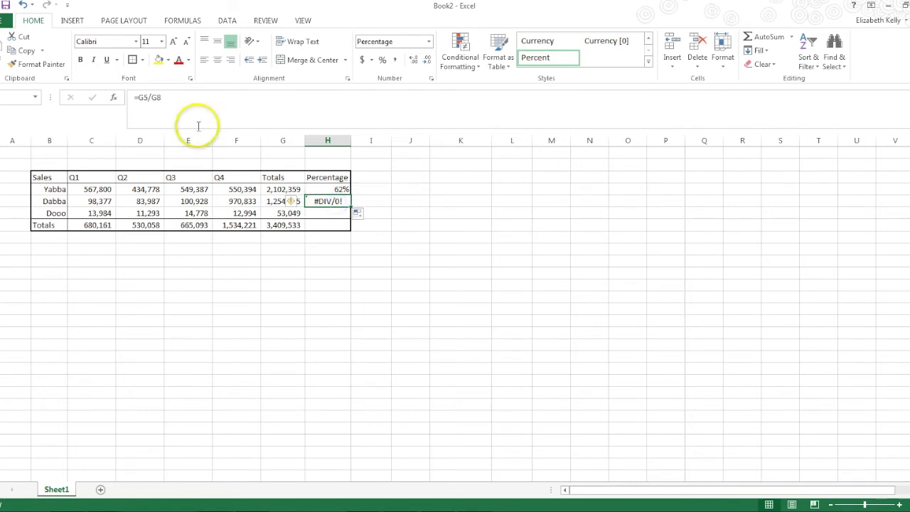
left_click(337, 189)
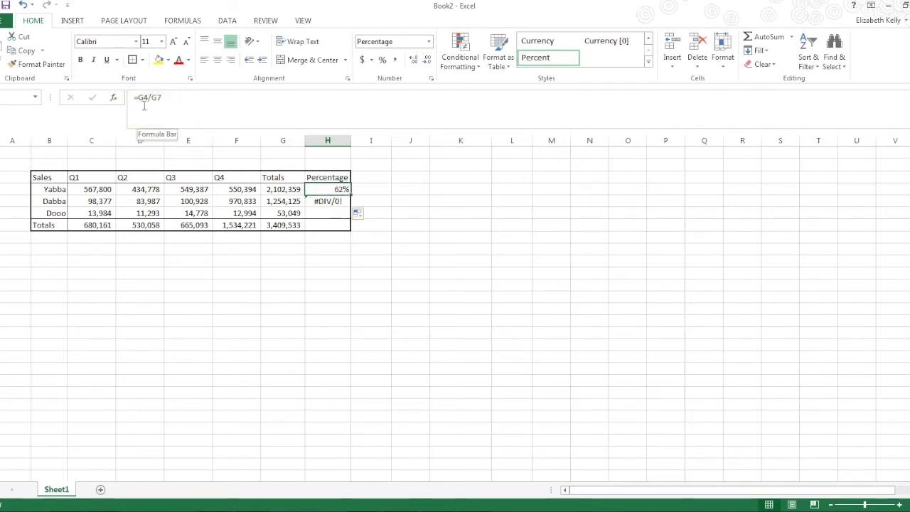
left_click(309, 200)
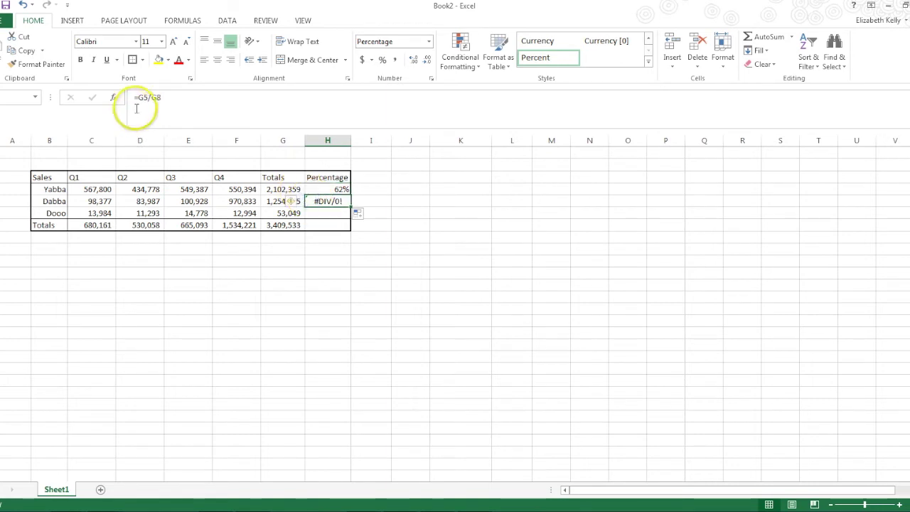
left_click(328, 189)
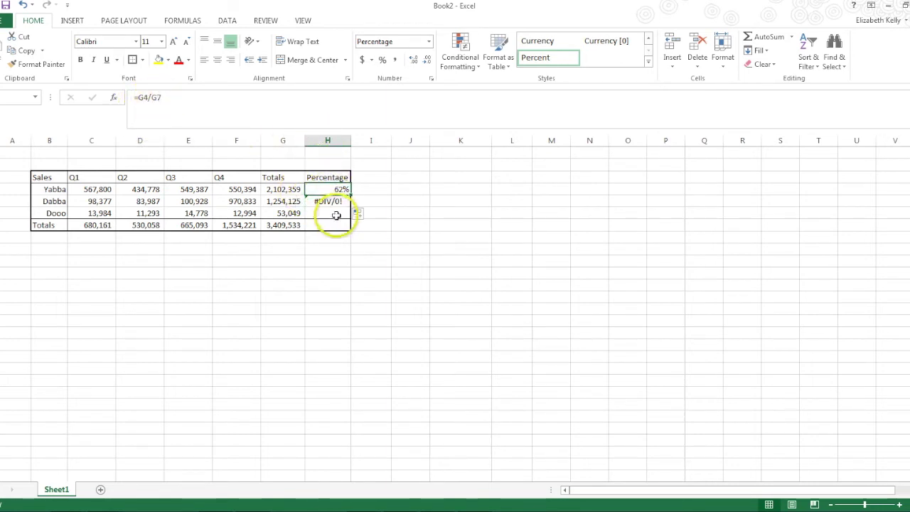
left_click(288, 224)
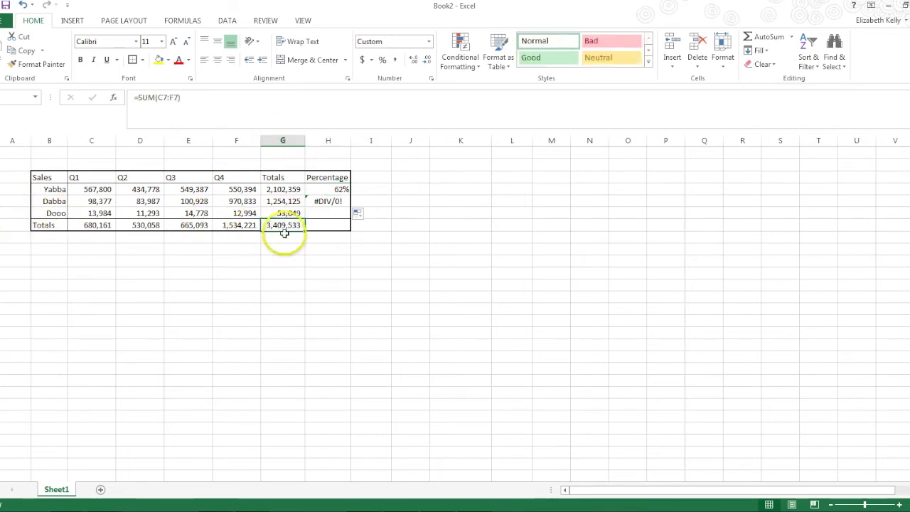
Step: Make the grand total reference in H4 absolute so the formula reads =G4/$G$7, keeping the percentage format
left_click(340, 189)
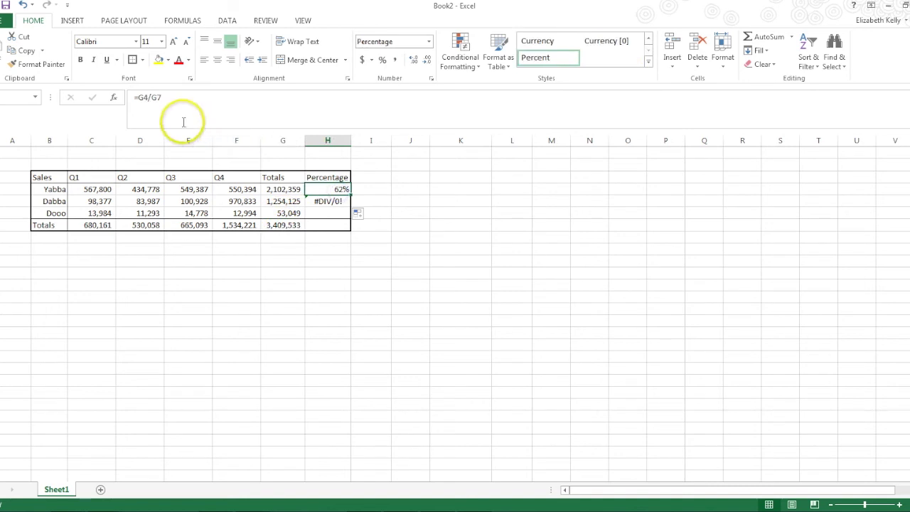
left_click(152, 97)
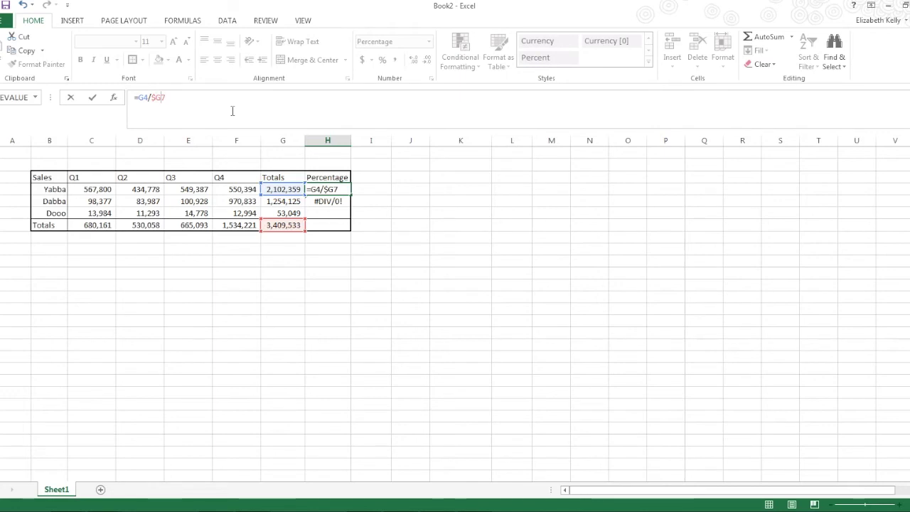
type("$")
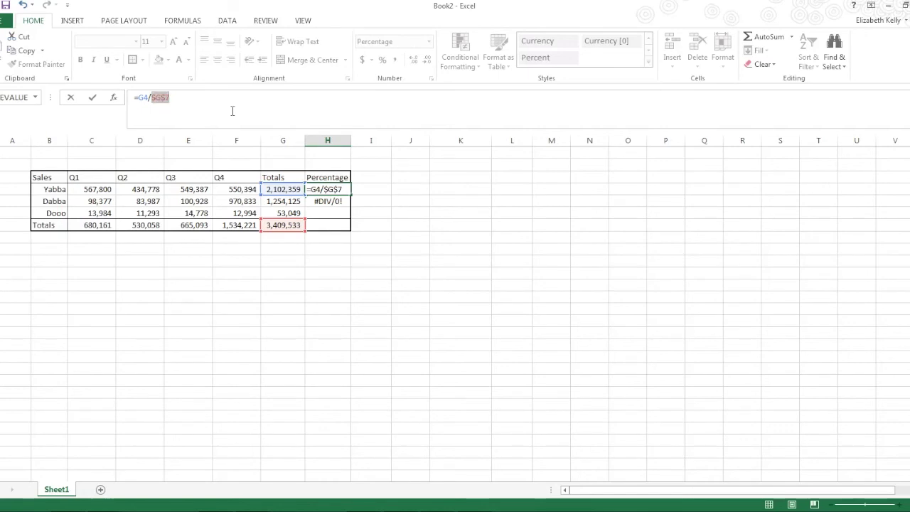
key("ctrl+Return")
key("ctrl+shift+5")
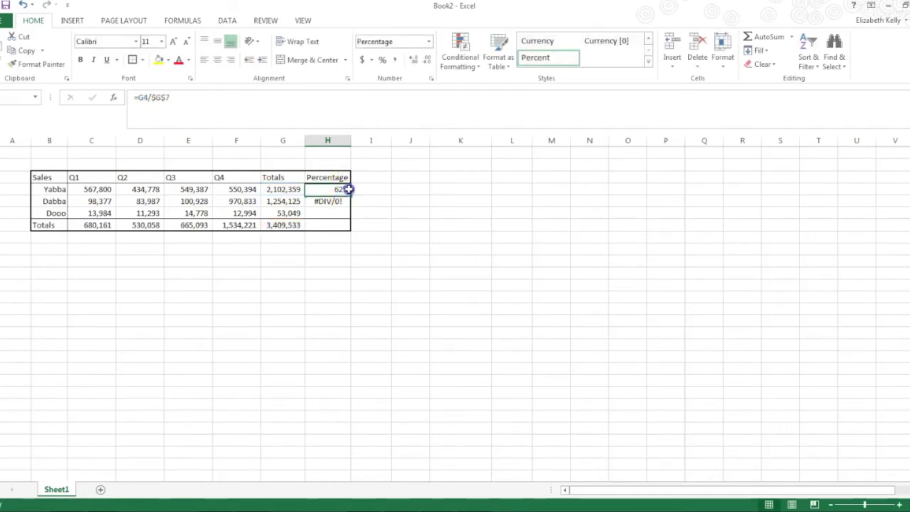
Step: Fill the absolute-reference formula from H4 into H5 and compare the formulas in the two cells
left_click_drag(348, 189, 348, 208)
left_click(334, 200)
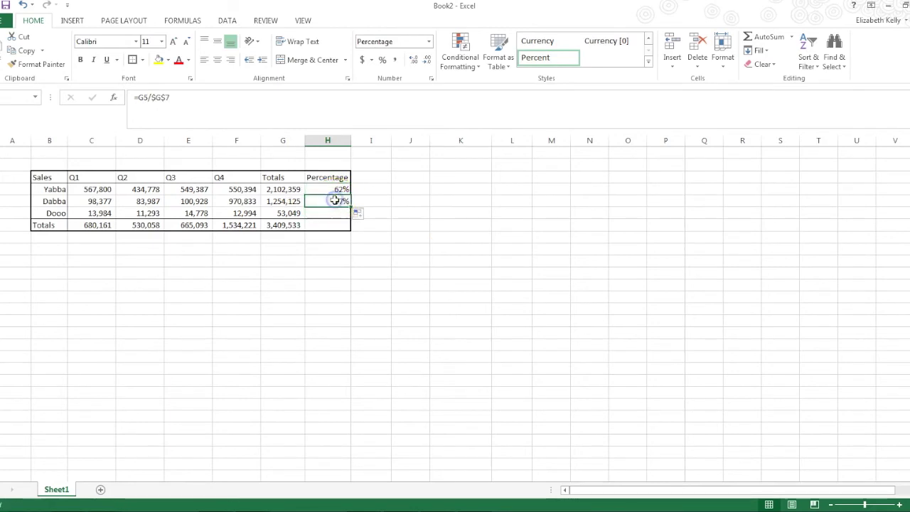
left_click(319, 189)
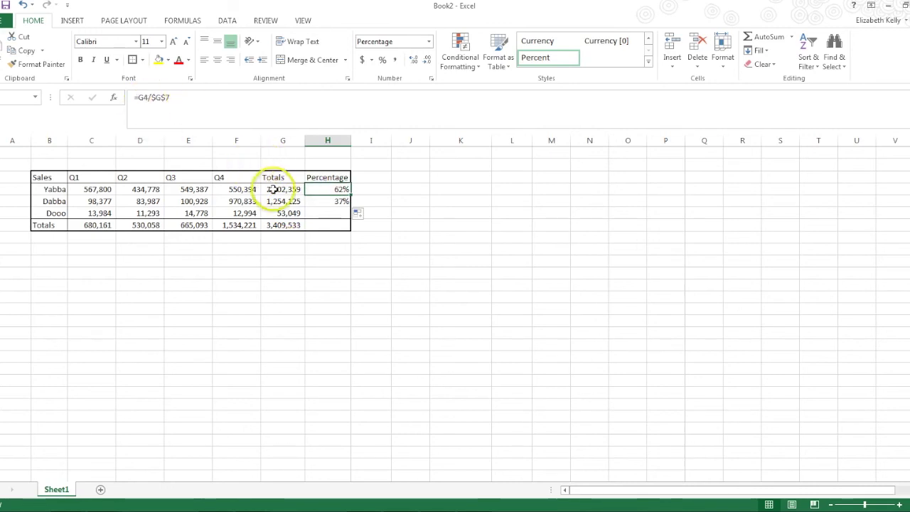
left_click(325, 202)
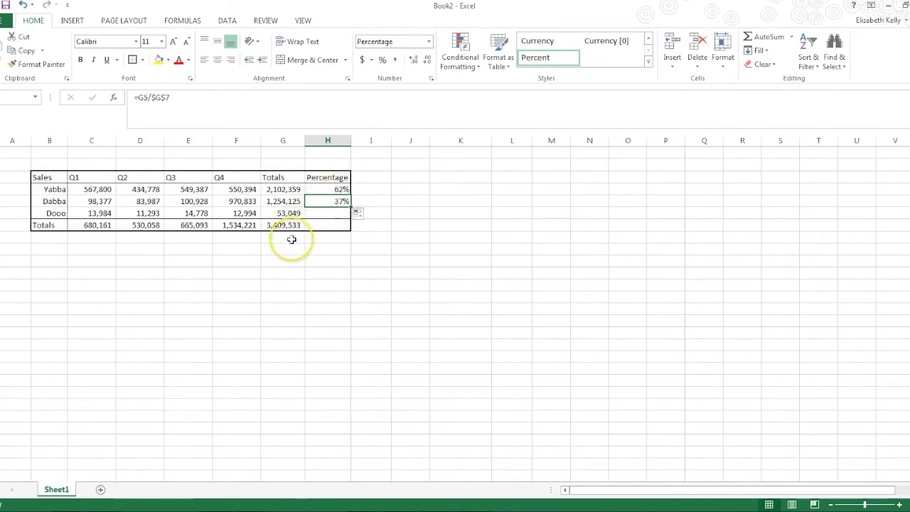
Step: Fill the percentage formula from H5 down through H7 and check the formula in the Totals row
left_click_drag(351, 207, 351, 231)
left_click(360, 223)
left_click(321, 225)
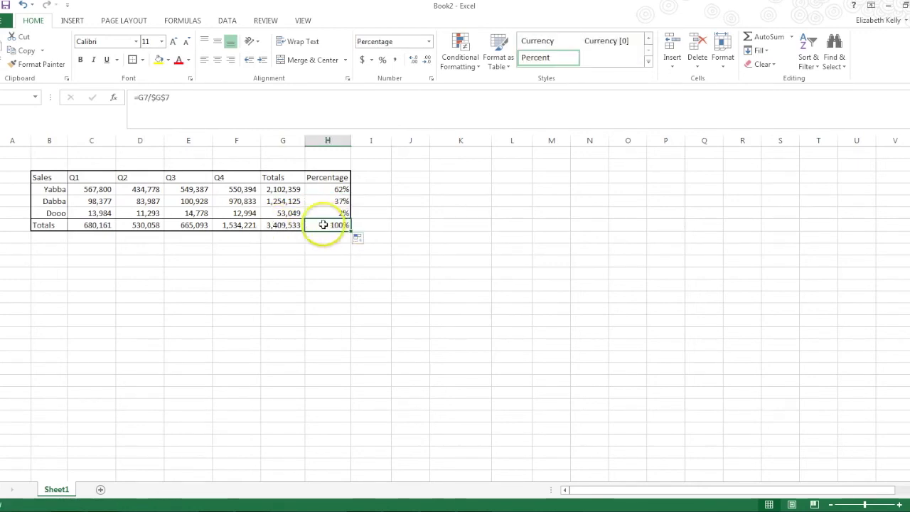
left_click(327, 189)
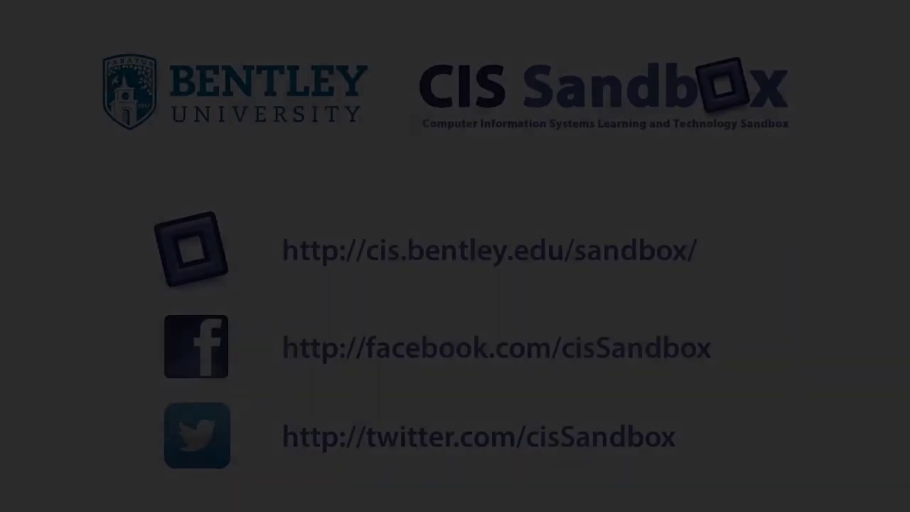